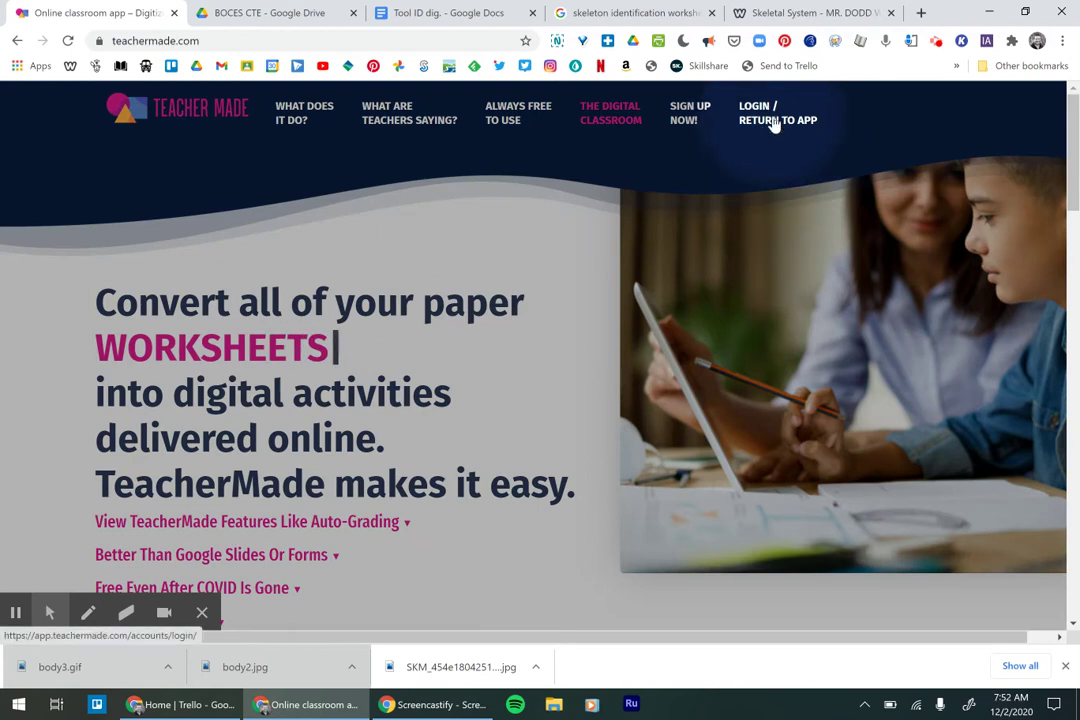
Log in from the TeacherMade homepage to reach the My Worksheets page
left_click(775, 120)
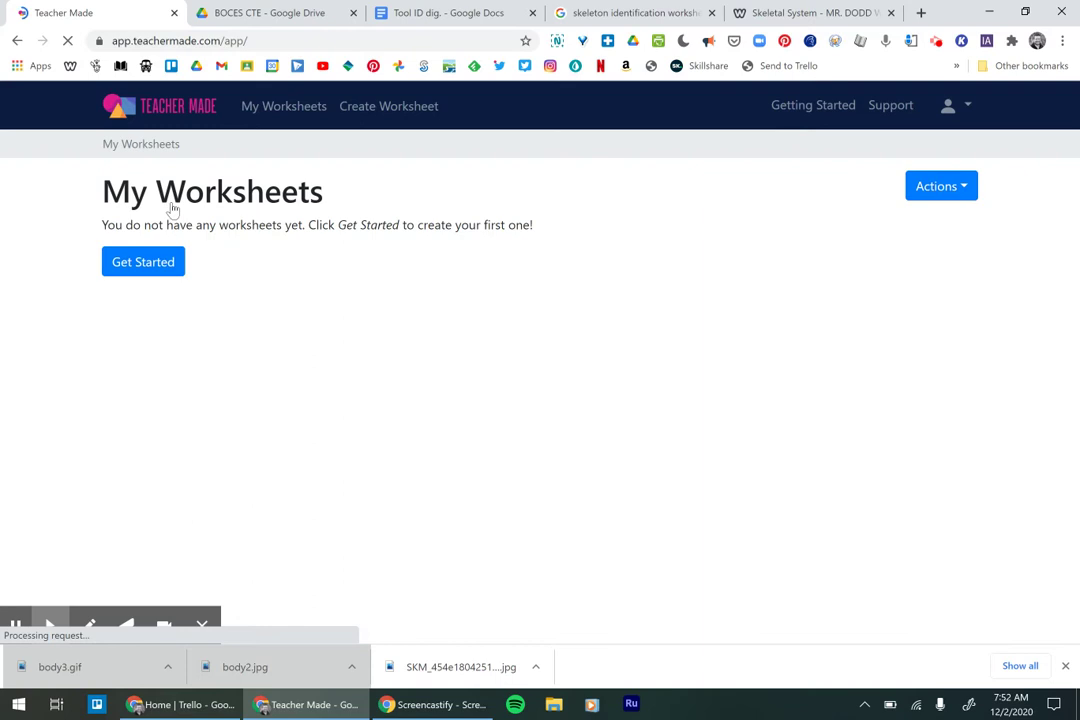
Start a new worksheet titled 'skeleton trial' described as 'this is a test of what teachermade can do.'
left_click(136, 268)
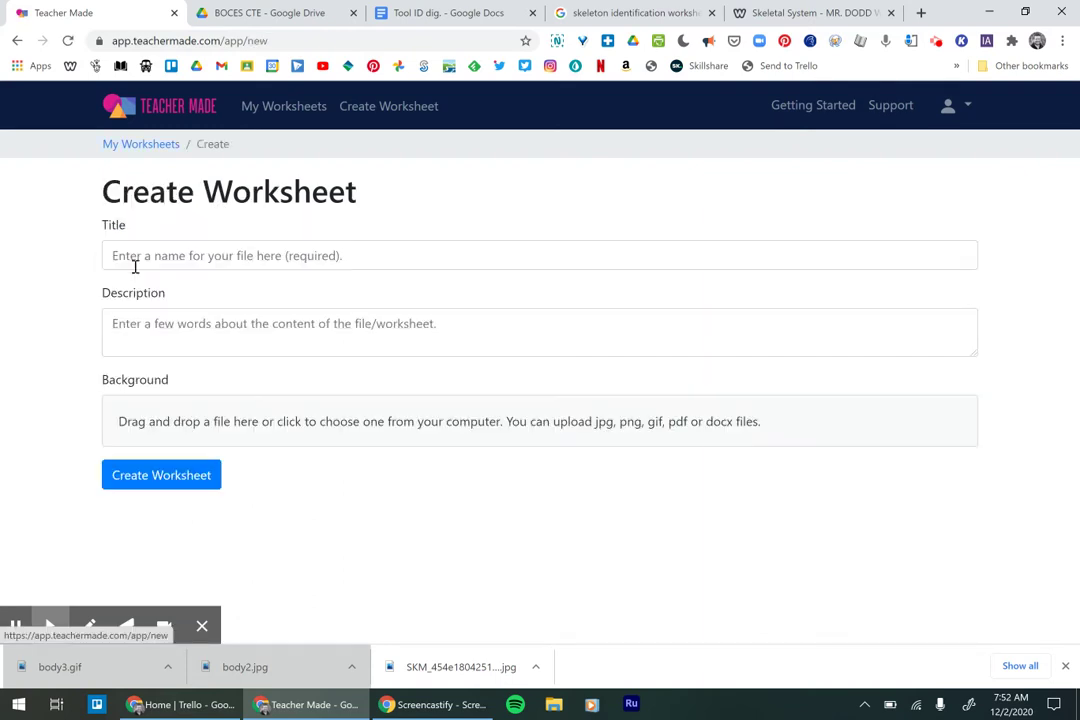
left_click(150, 256)
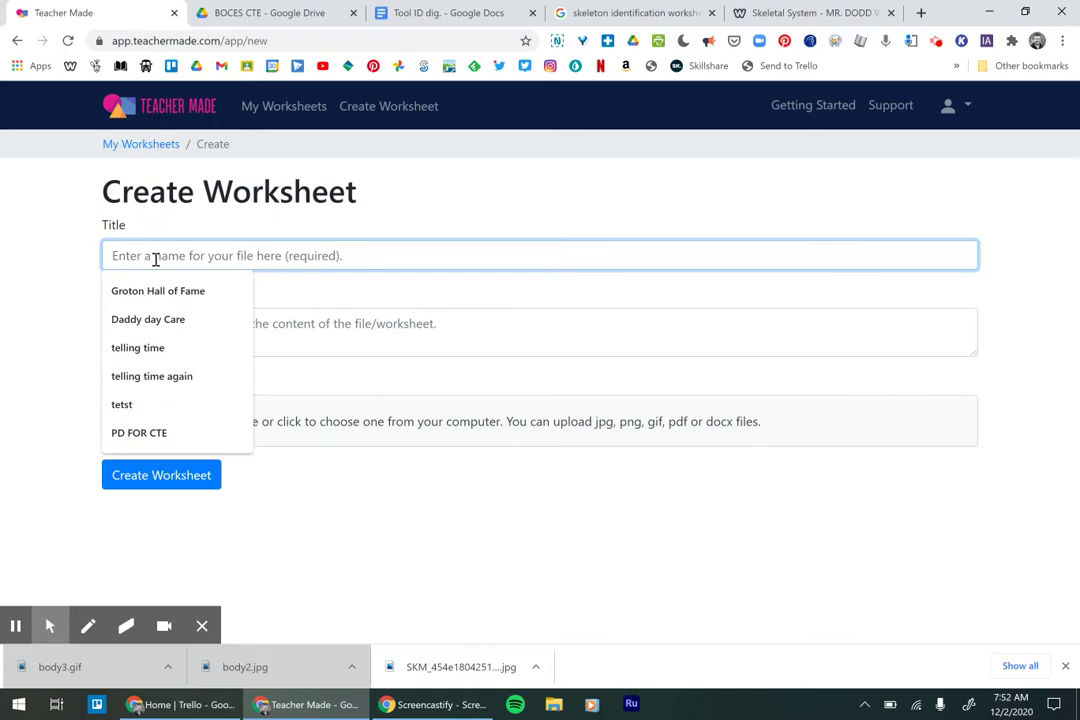
type("skeleton trial")
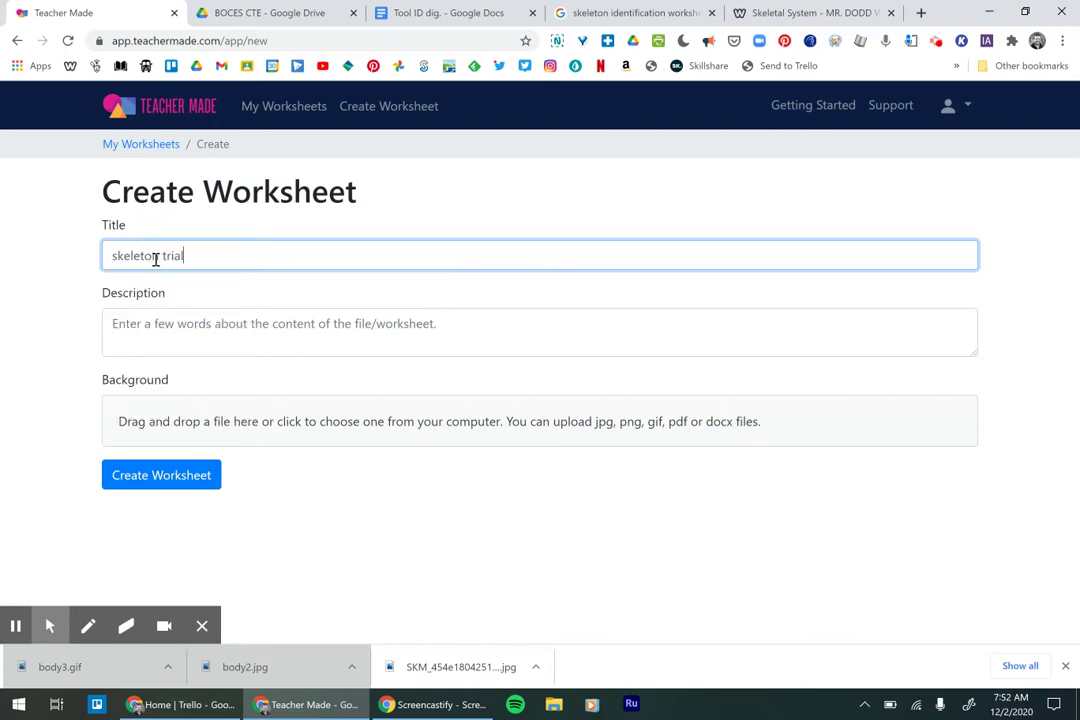
left_click(197, 325)
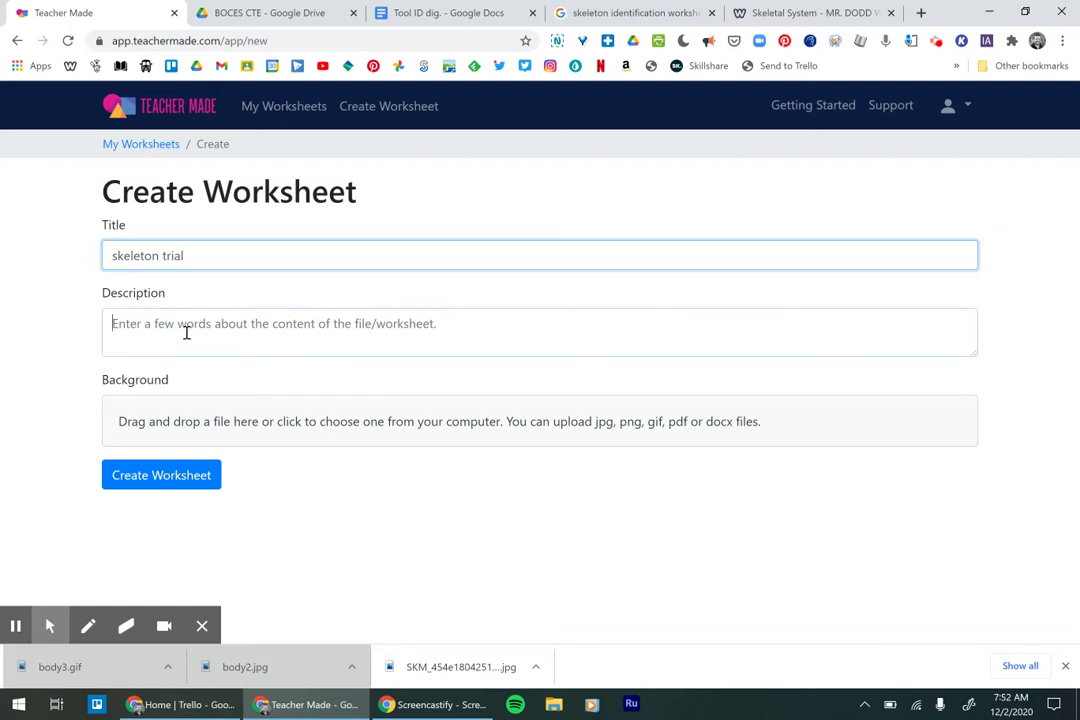
type("this is a test of what teachermade can do.")
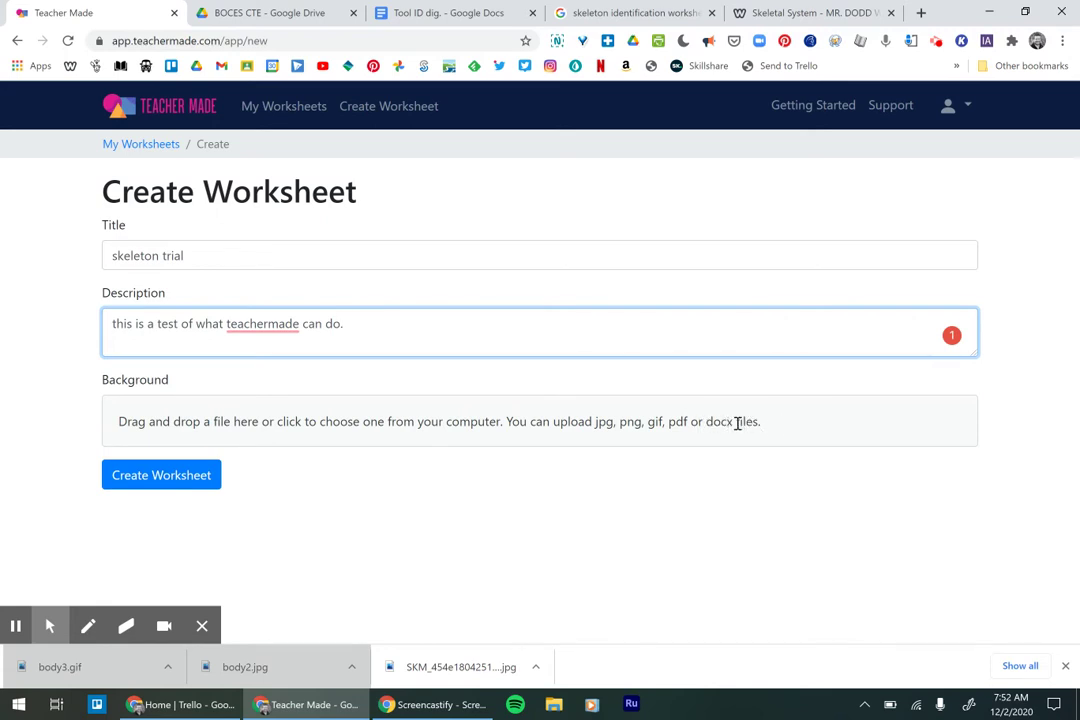
Upload the body3 human skeleton image as the background and create the worksheet
left_click(157, 475)
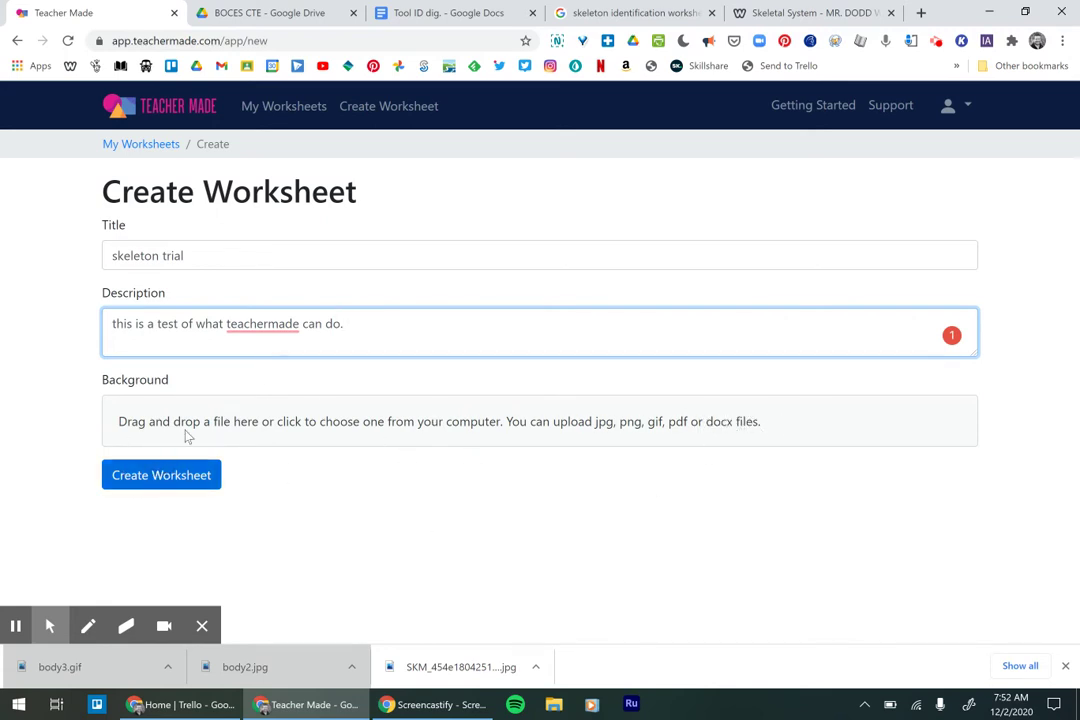
left_click(237, 420)
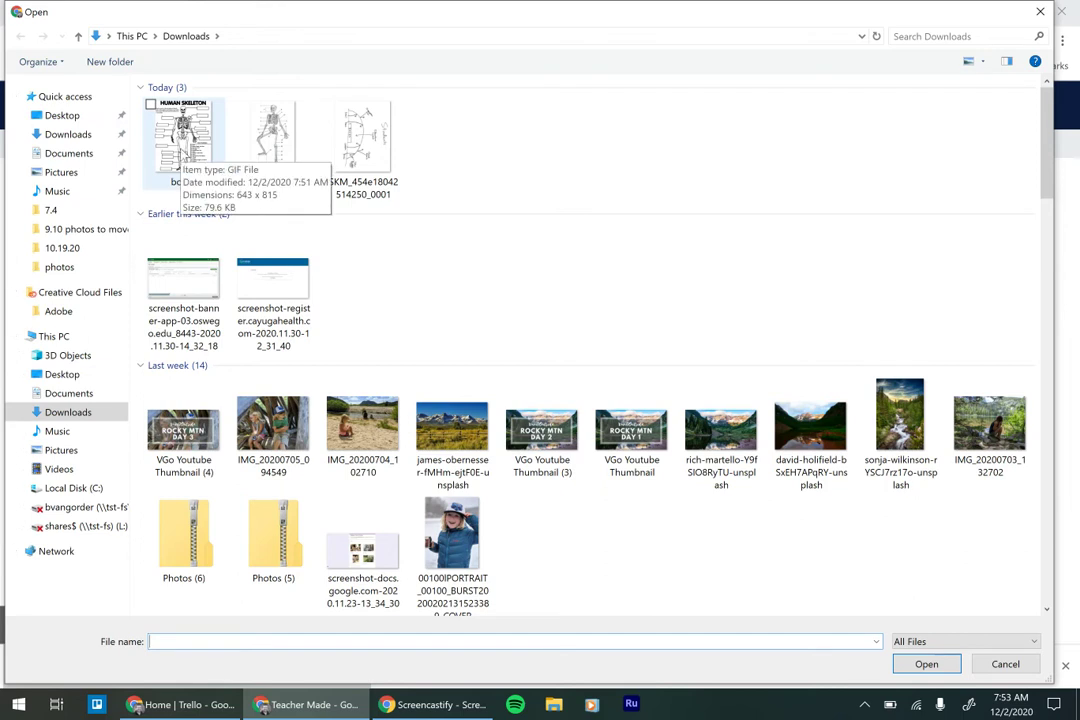
left_click(180, 150)
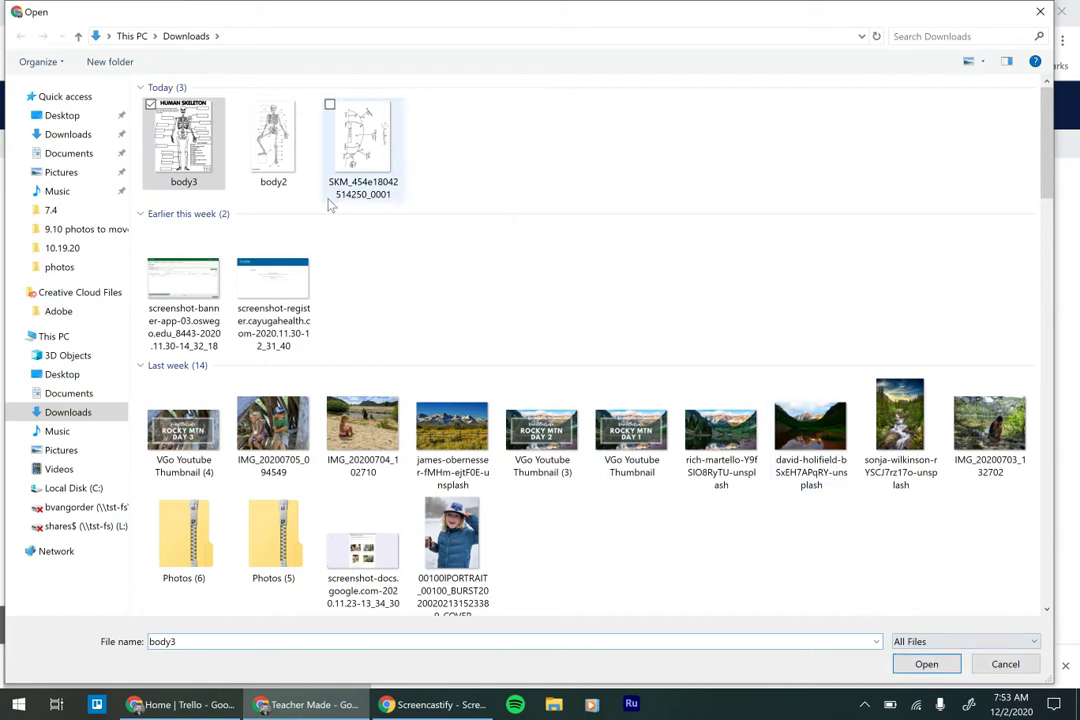
left_click(927, 664)
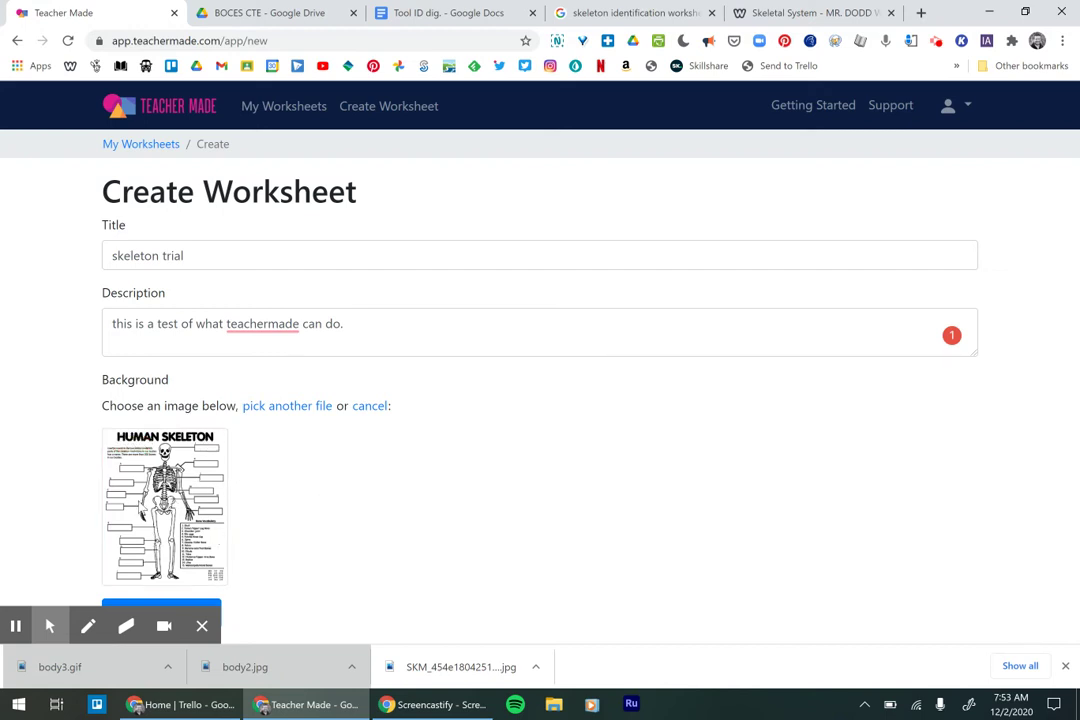
left_click(165, 500)
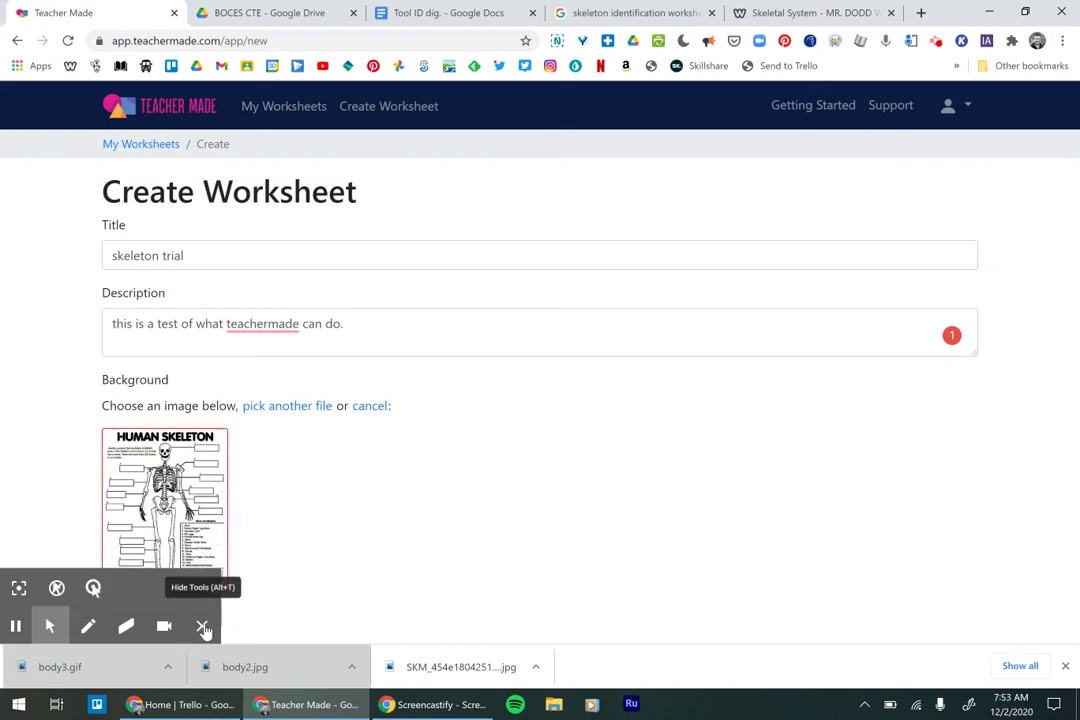
left_click(203, 627)
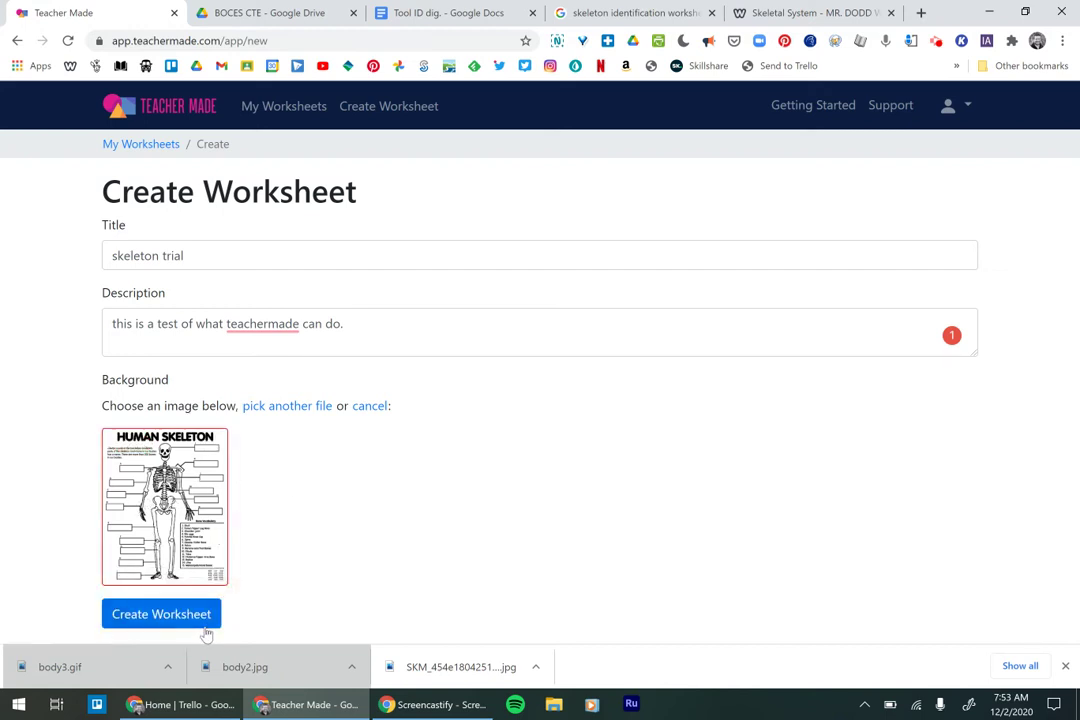
left_click(154, 614)
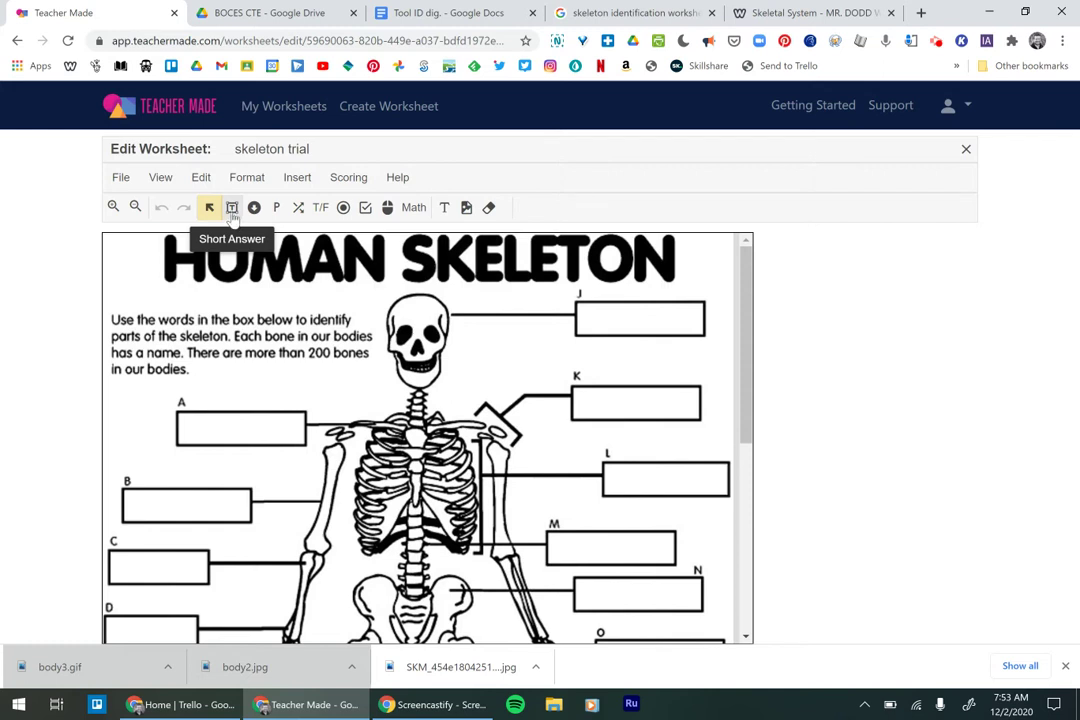
Scroll down the skeleton trial worksheet to view the HUMAN SKELETON diagram
scroll(752, 367, "down", 2)
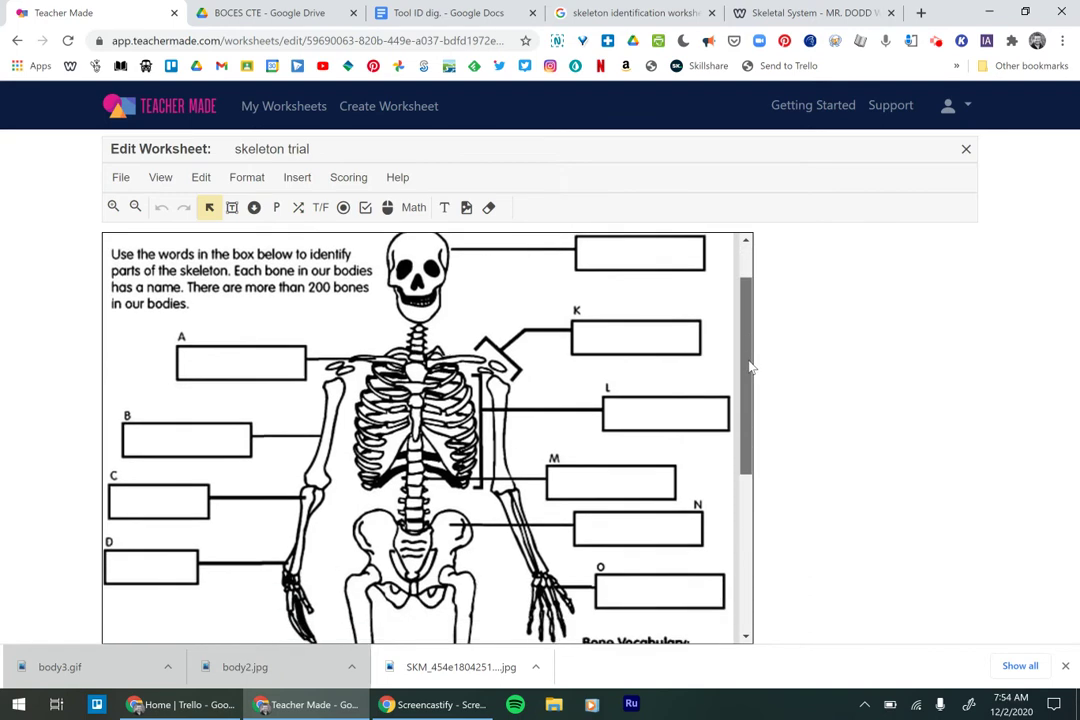
Cover the upside-down answer key at the bottom right with a blank color block
left_click_drag(752, 367, 755, 515)
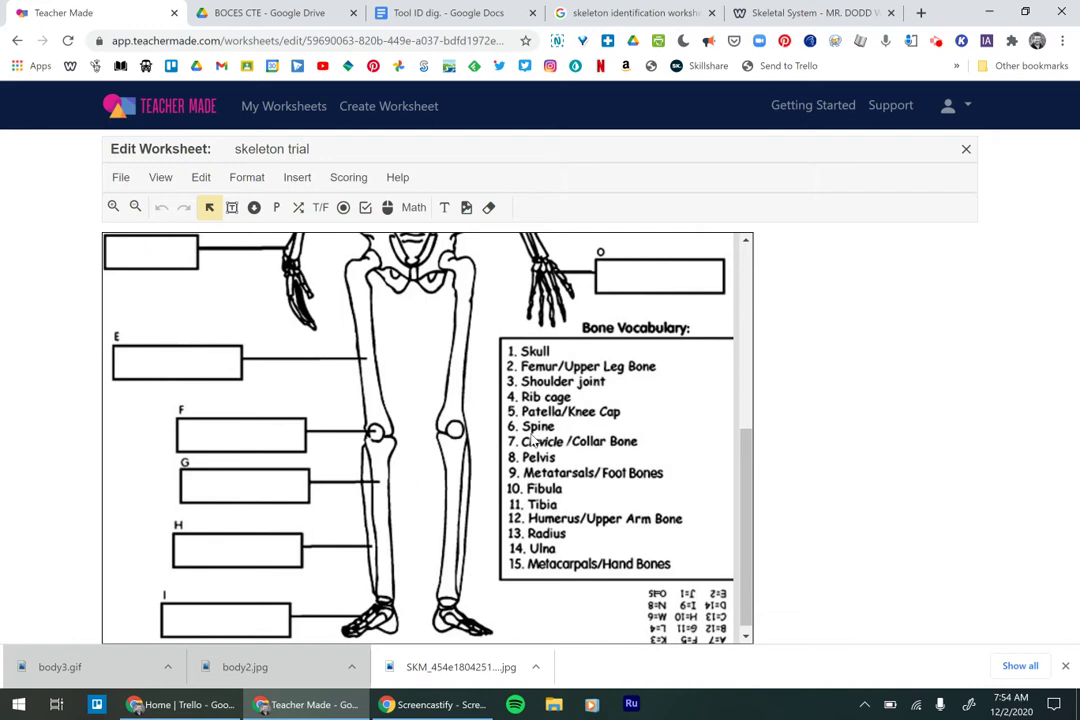
scroll(743, 558, "down", 1)
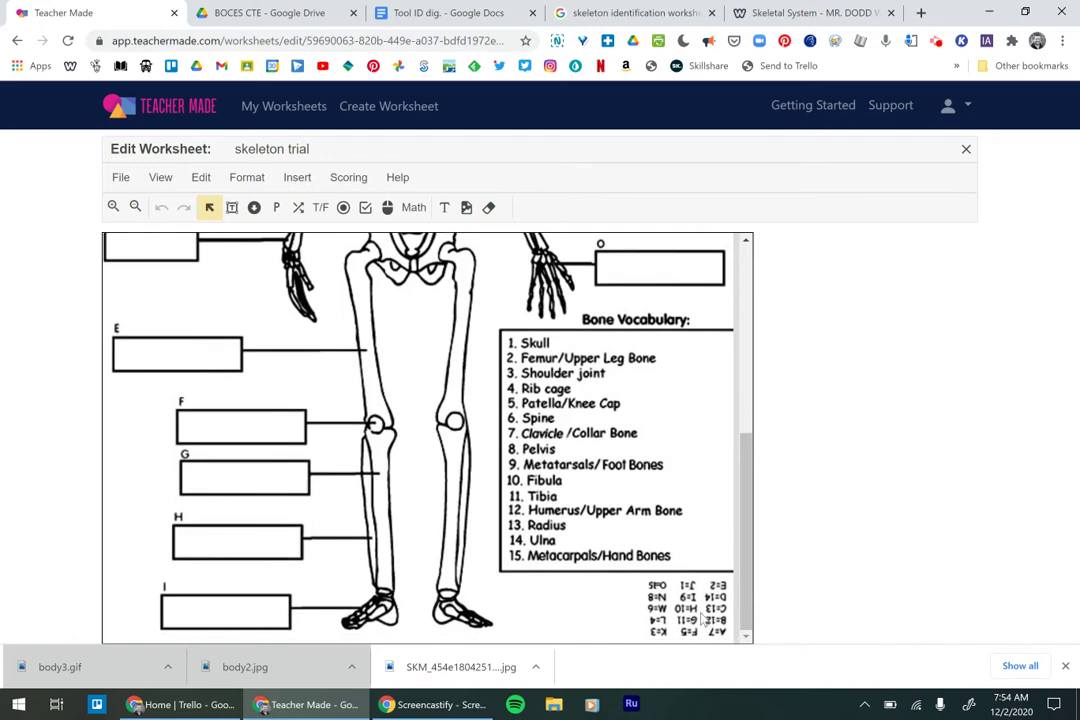
left_click(488, 210)
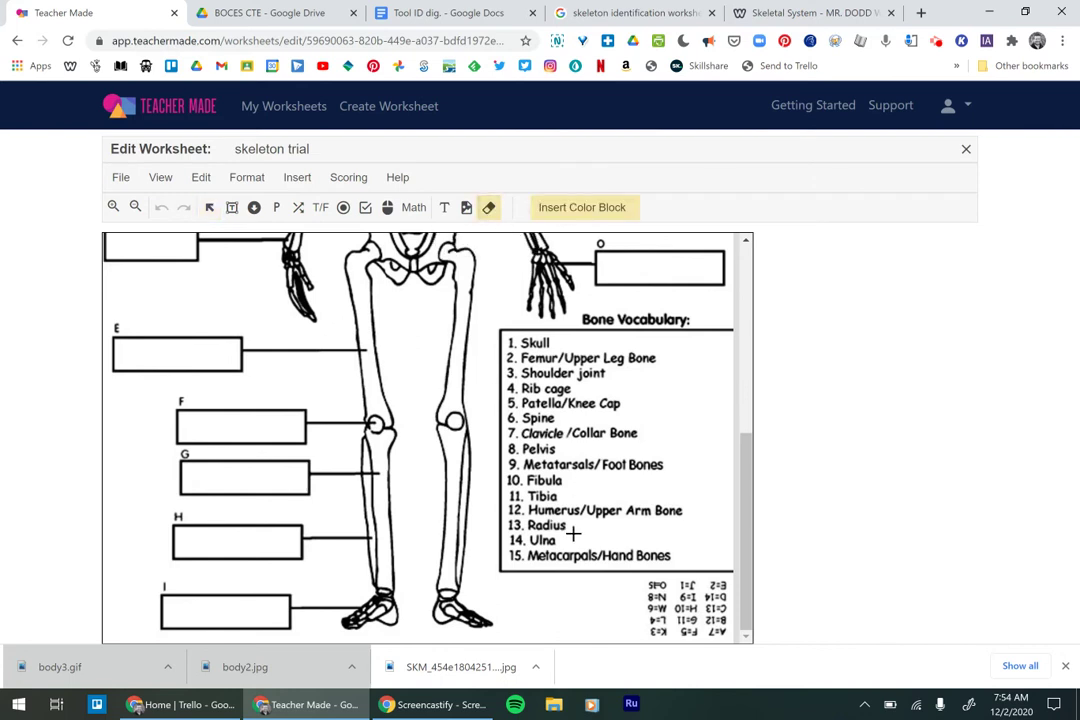
left_click_drag(645, 572, 729, 639)
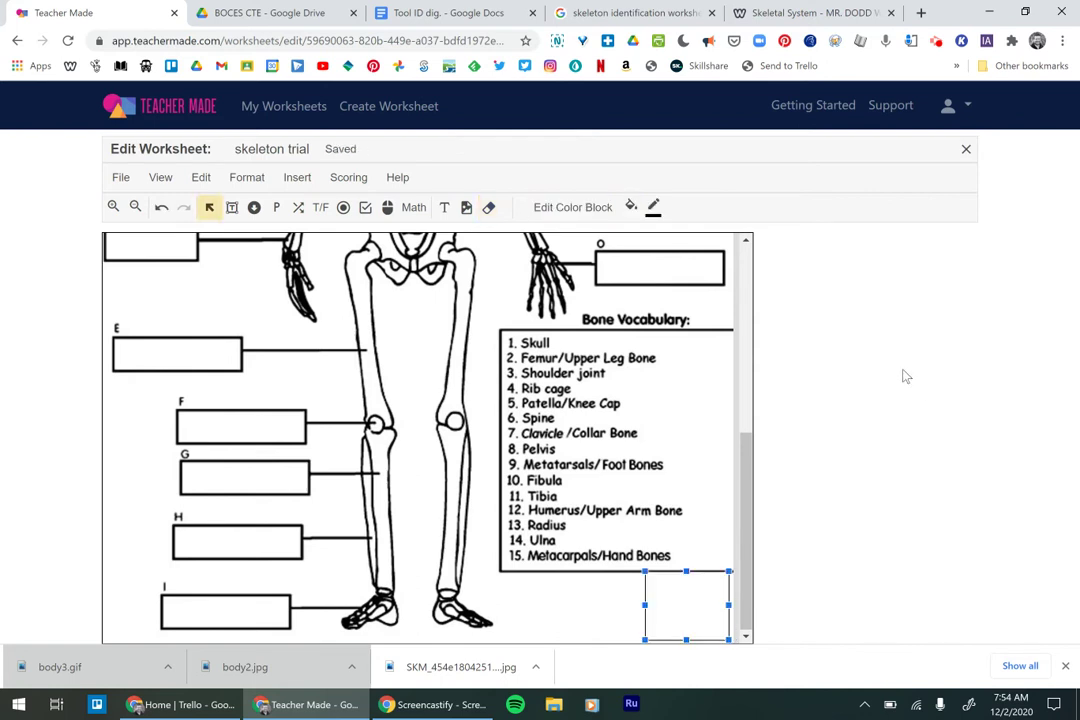
left_click_drag(745, 450, 731, 297)
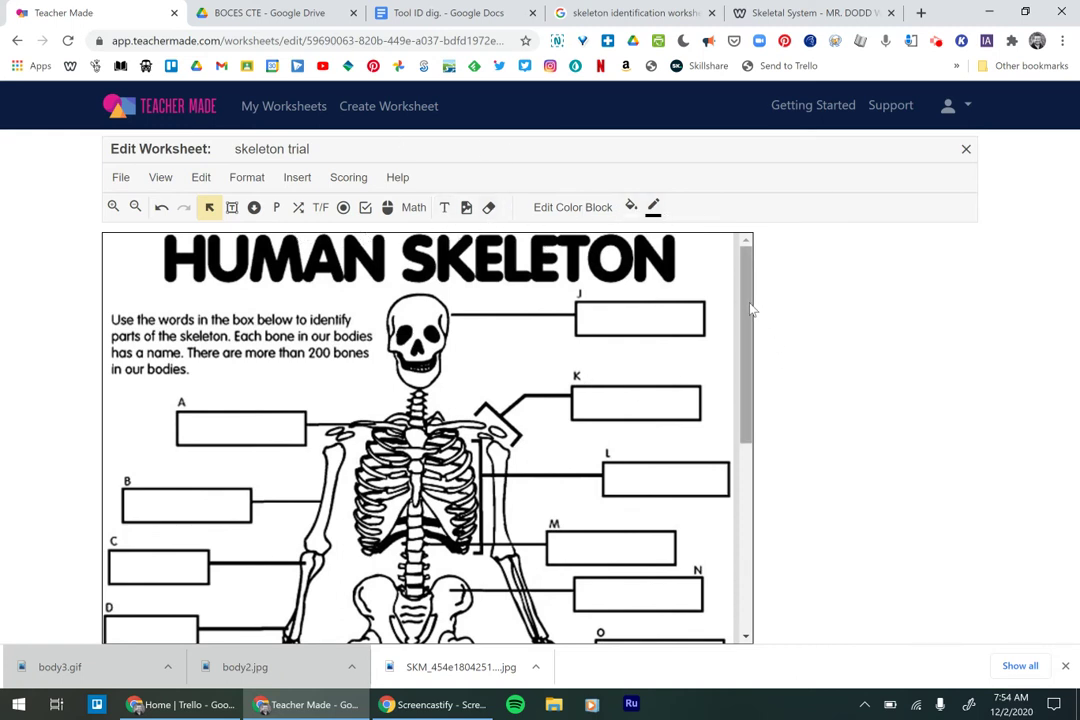
Add a 1-point short-answer field over box J accepting 'skull' or 'cranium'
left_click(233, 208)
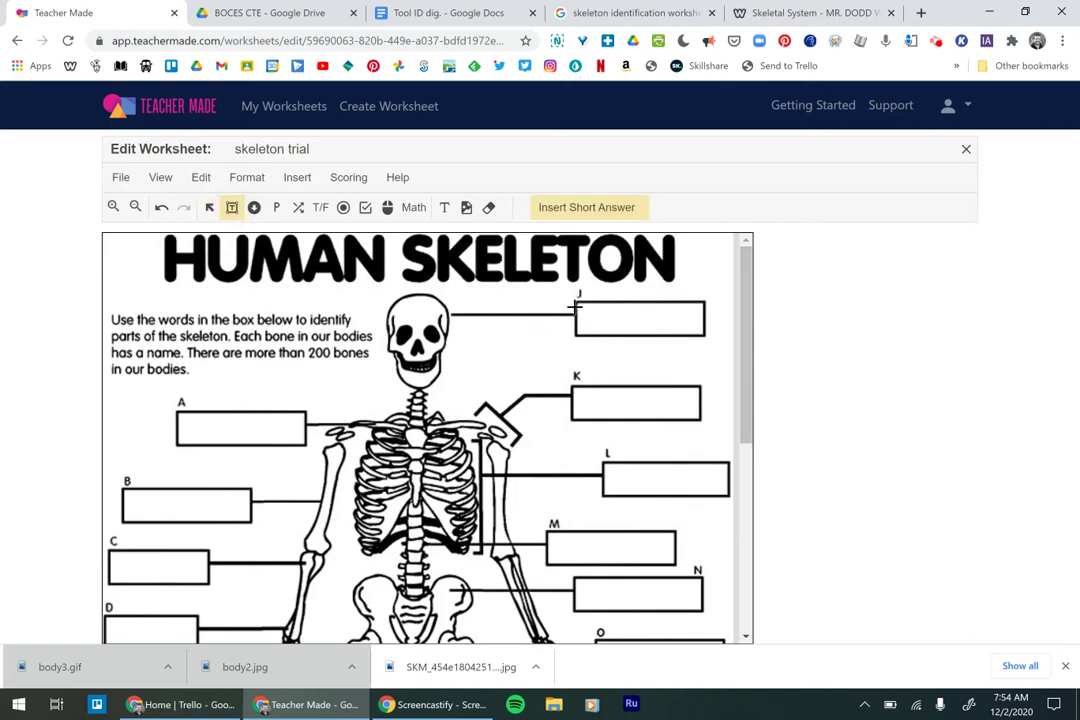
left_click_drag(577, 300, 703, 331)
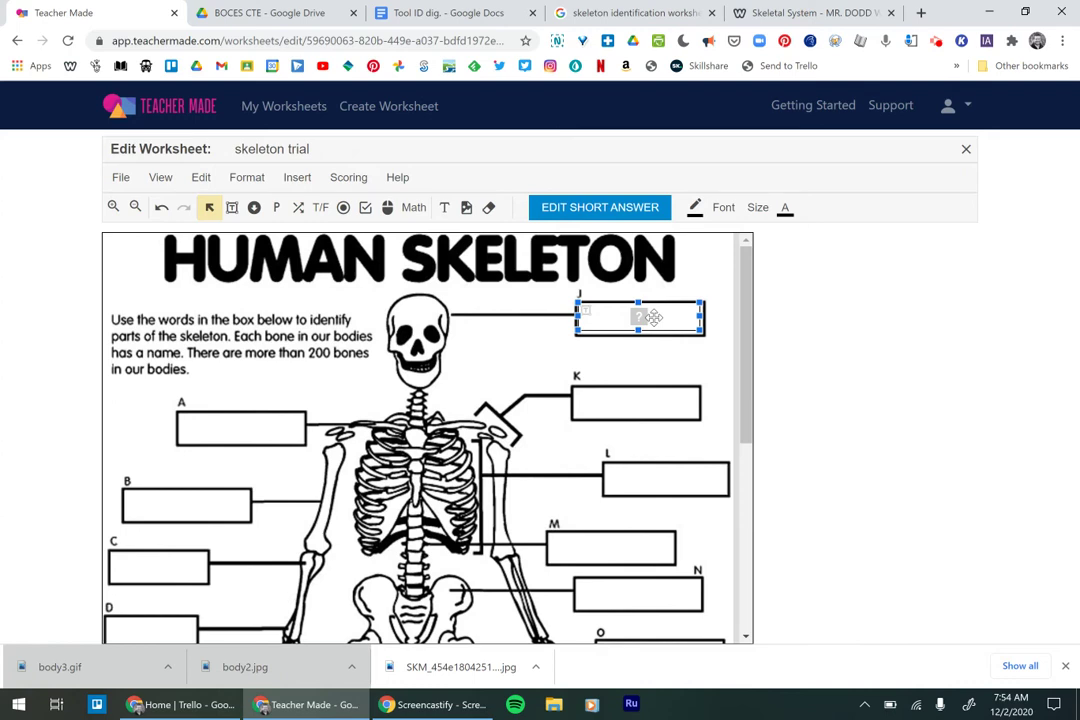
left_click(596, 210)
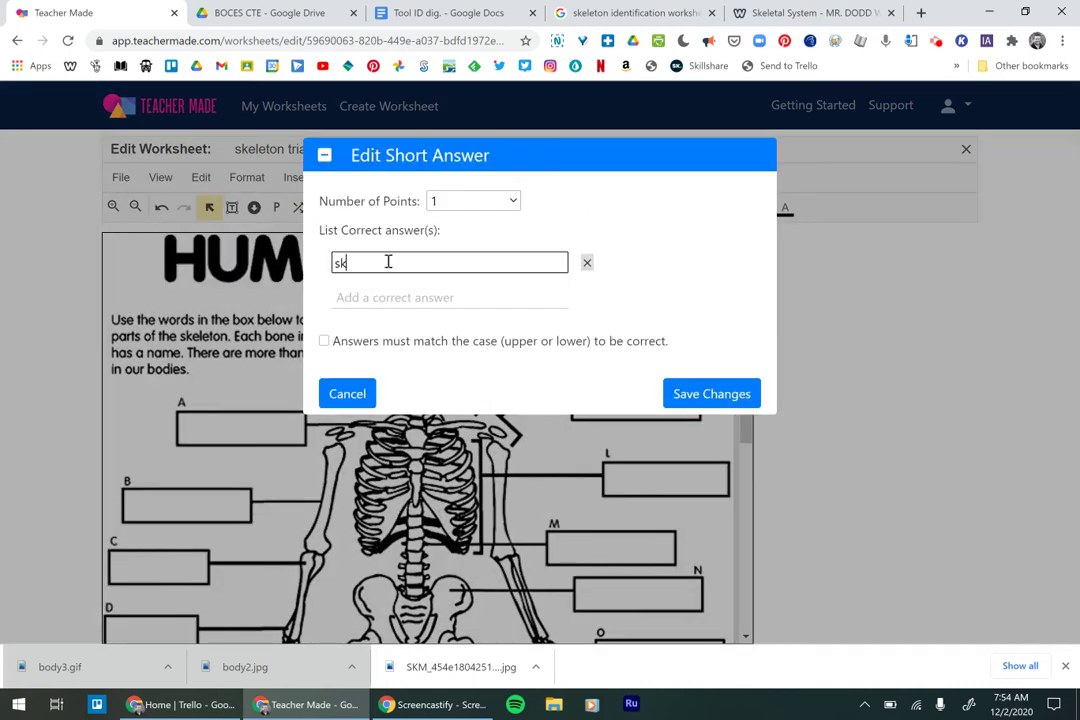
type("skull")
left_click(518, 299)
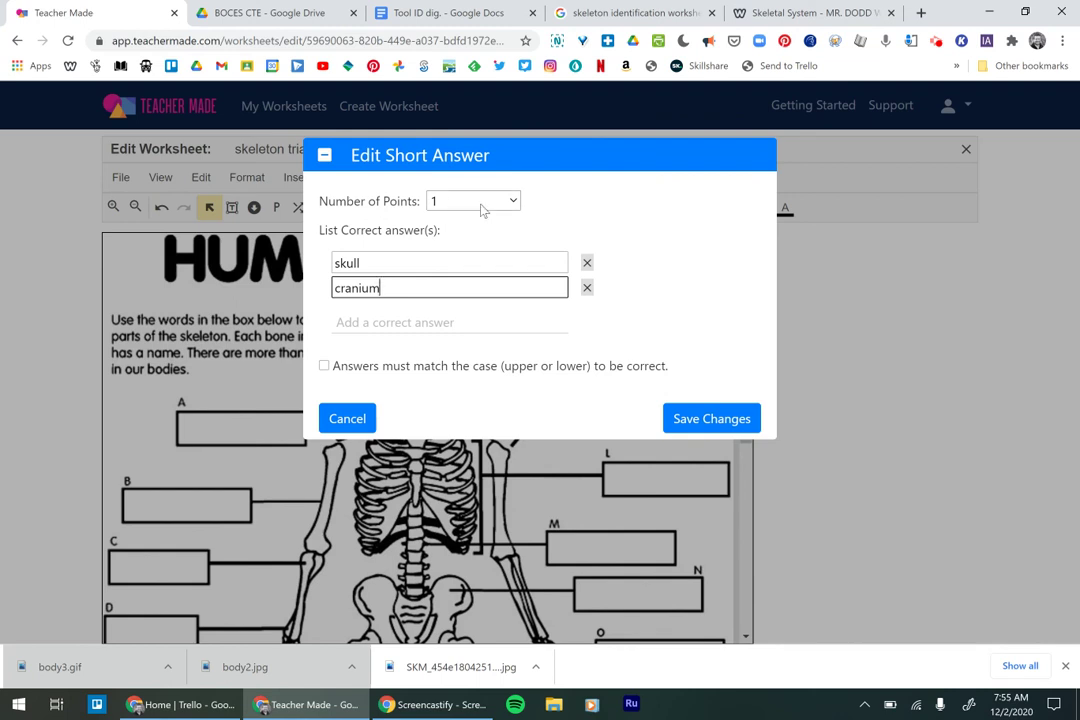
left_click(700, 422)
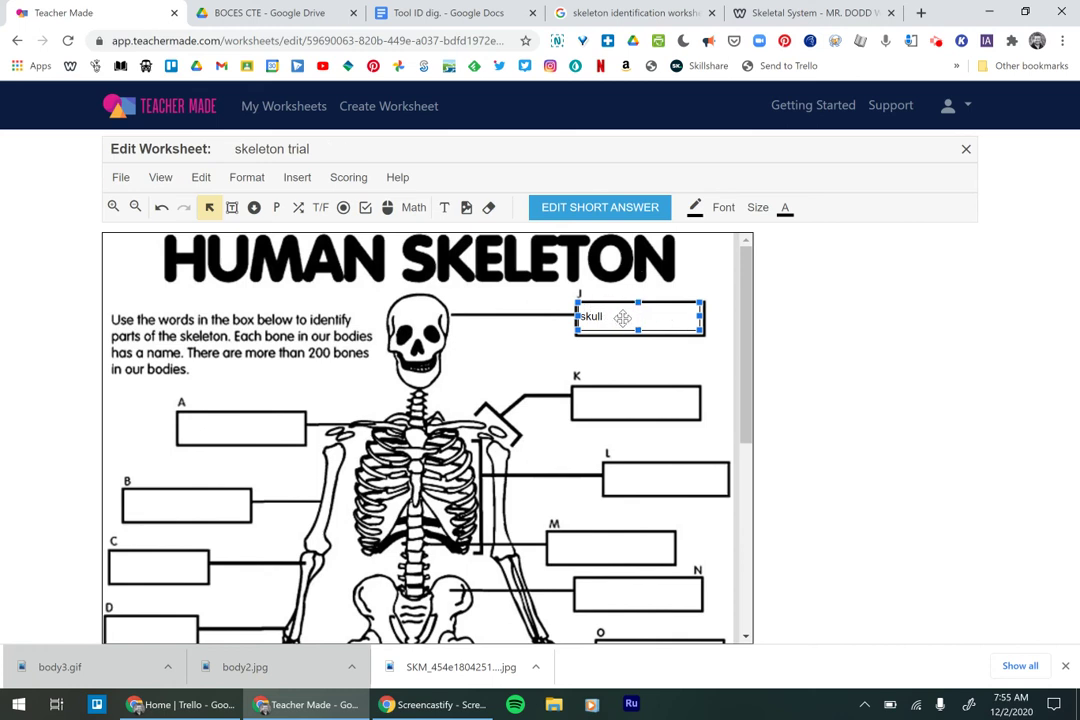
Preview the worksheet as a student and answer 'skull' in box J
left_click(163, 178)
left_click(186, 206)
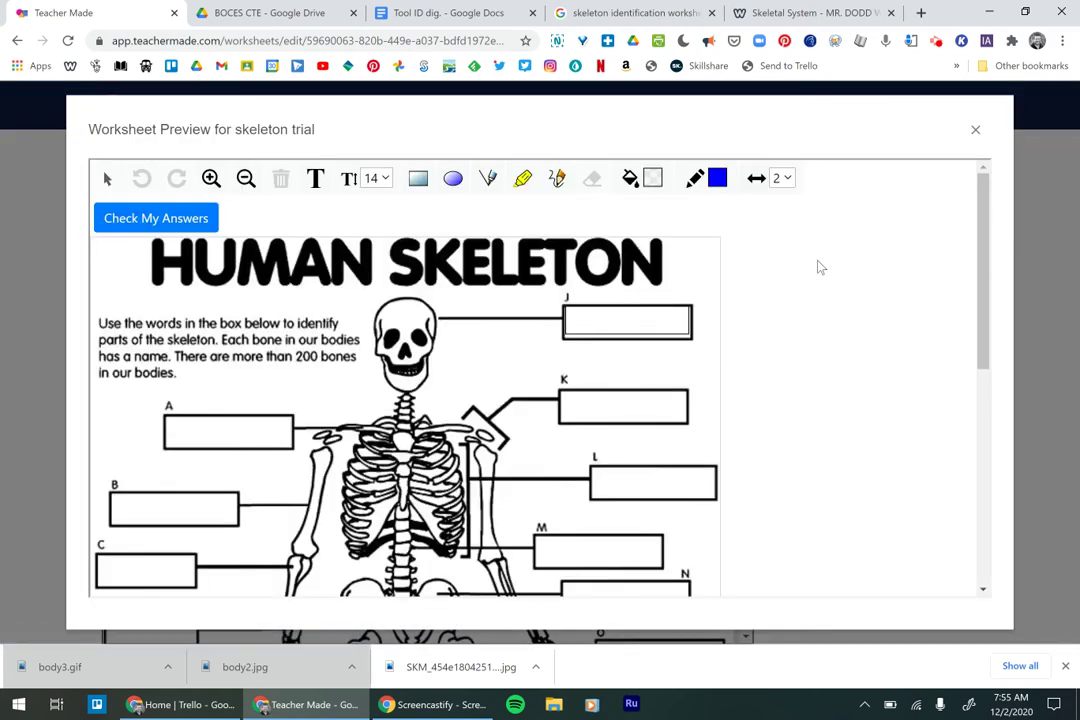
left_click(630, 318)
type("skulll")
key("BackSpace")
Submit the preview answers for grading and check box J's 100% result
scroll(774, 308, "down", 5)
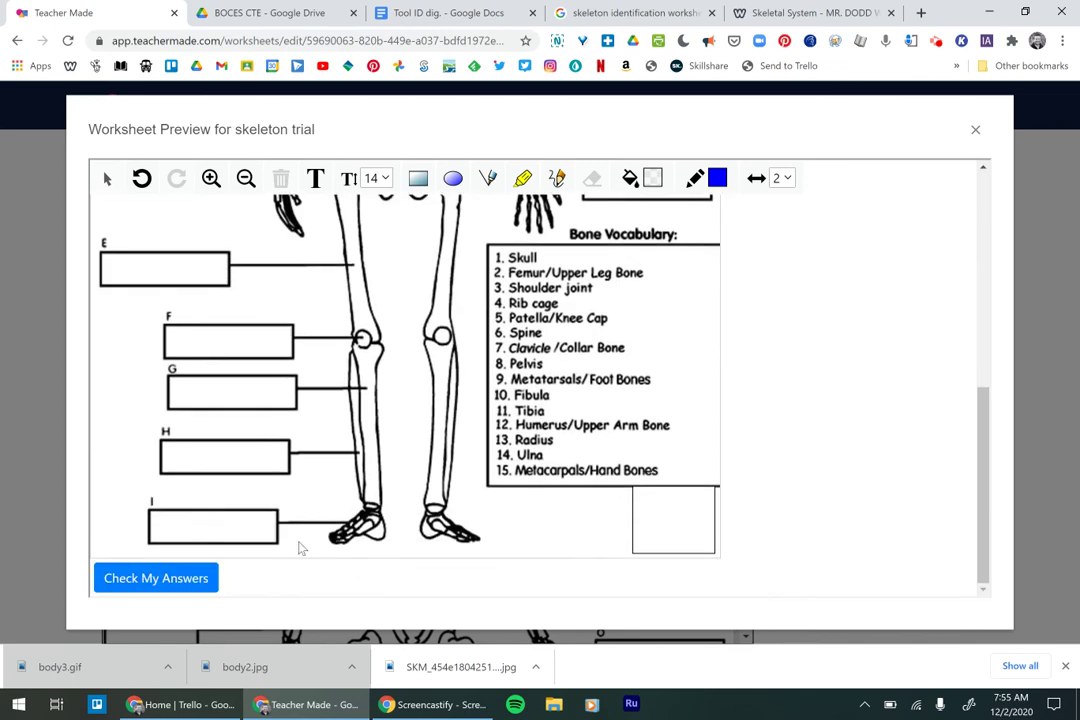
left_click(164, 578)
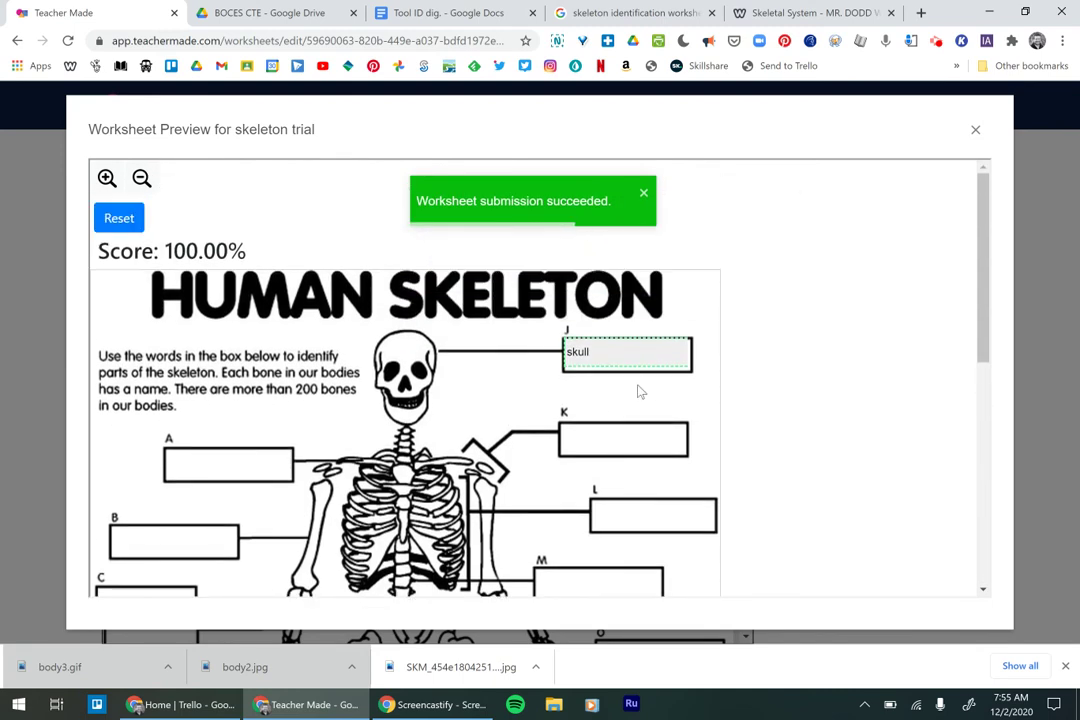
mouse_move(615, 352)
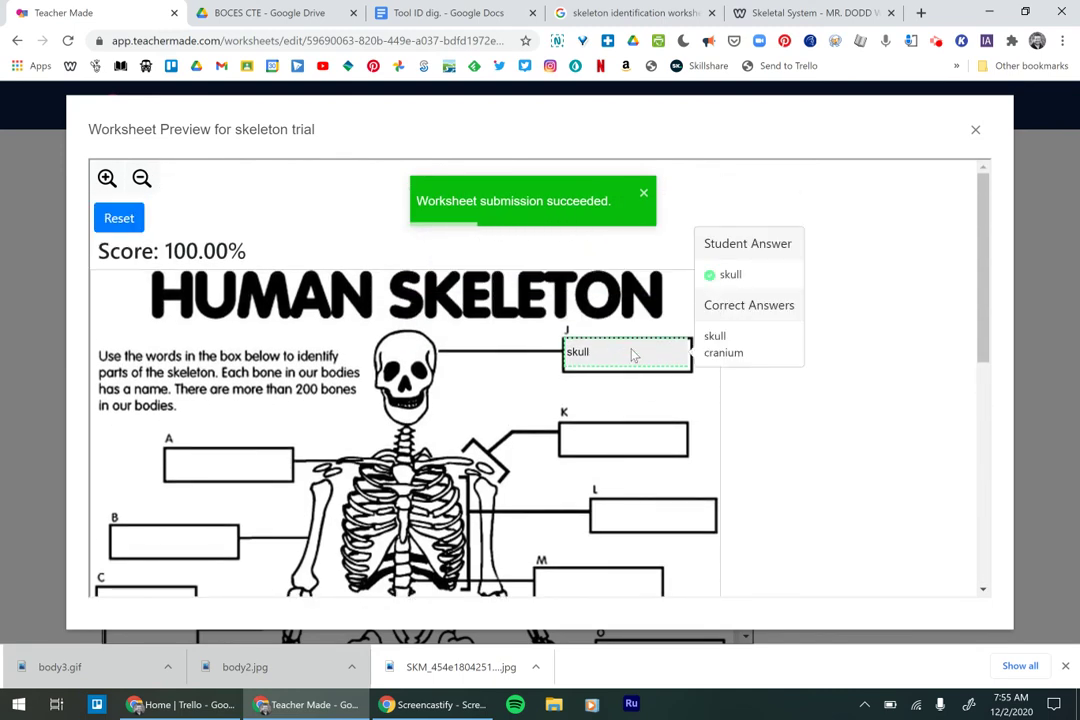